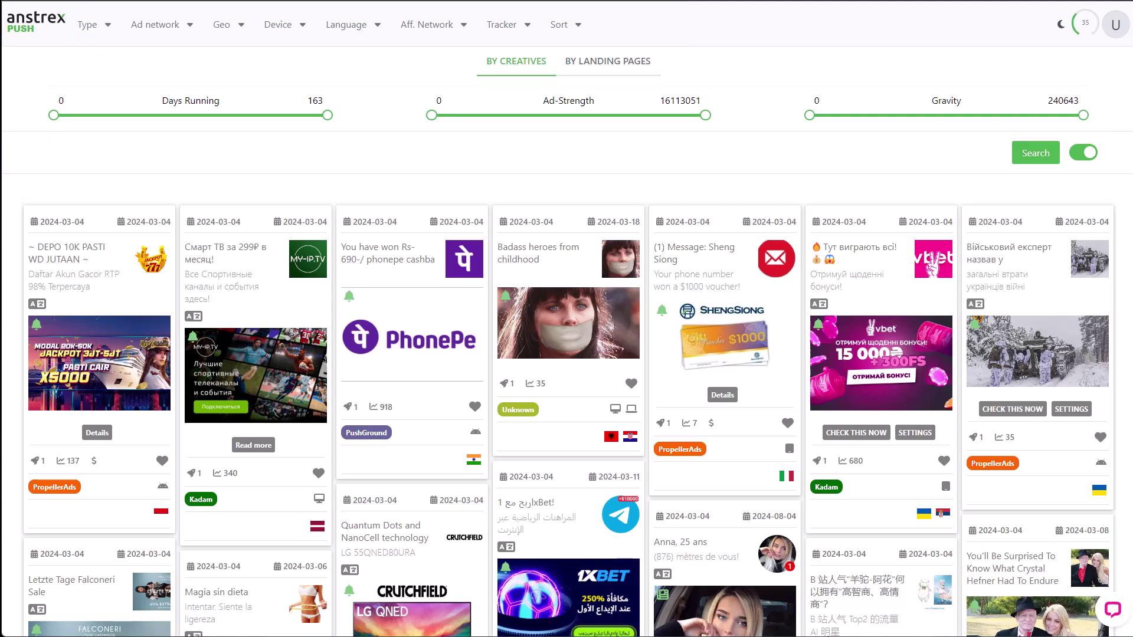
# - Filter the push ads to the AdsTerra ad network and sort them by Most Popular (Recent)
pyautogui.click(180, 35)
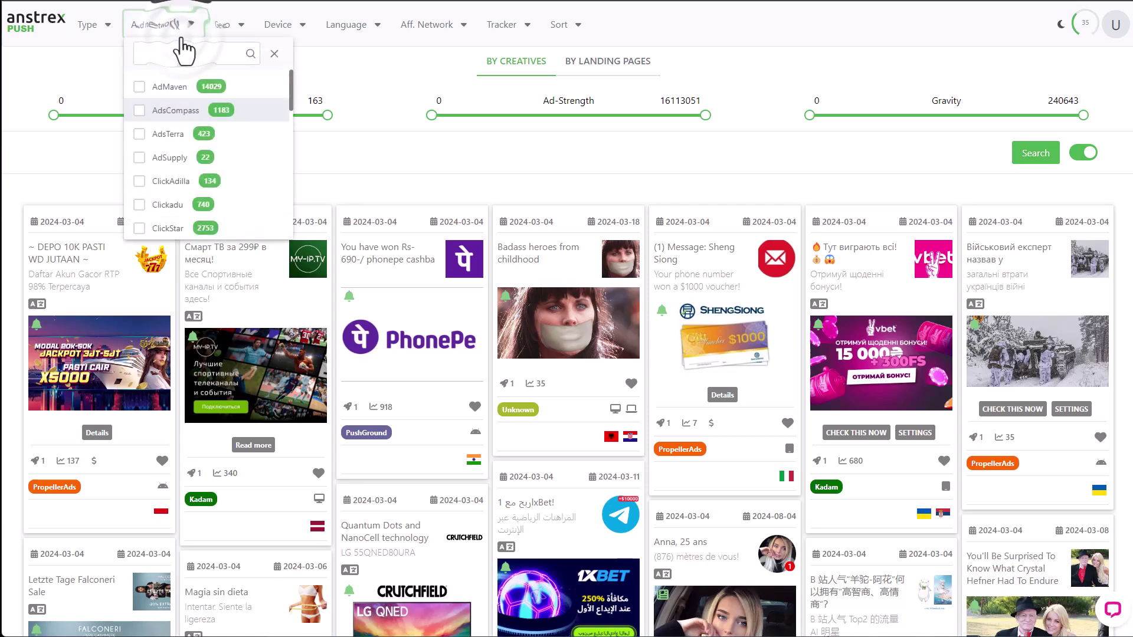
pyautogui.click(160, 134)
pyautogui.click(559, 27)
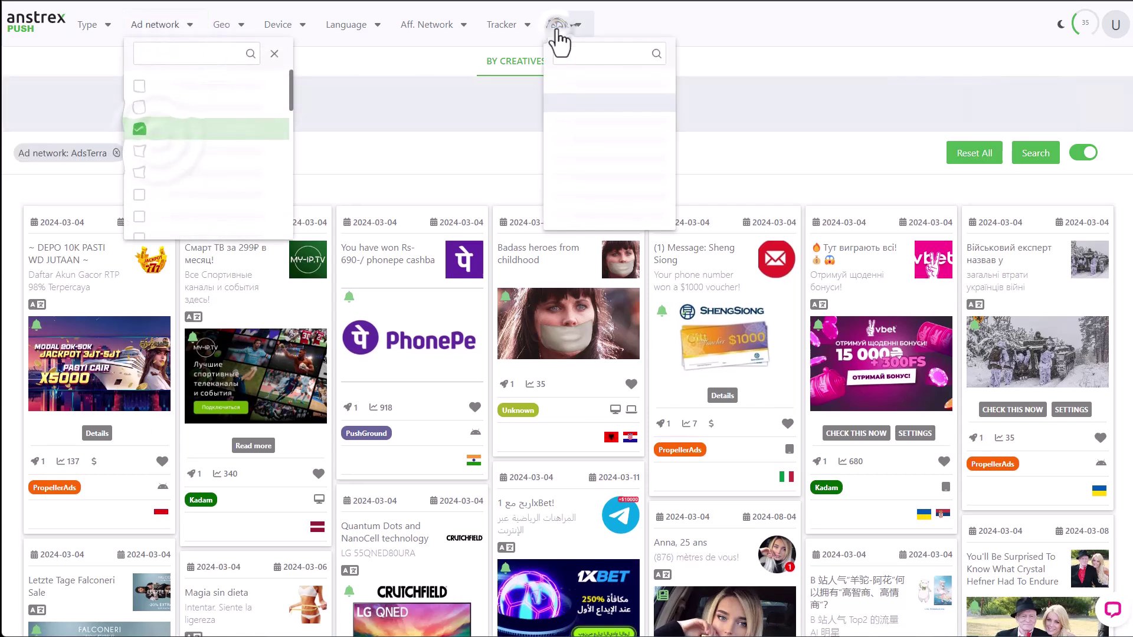
pyautogui.click(578, 88)
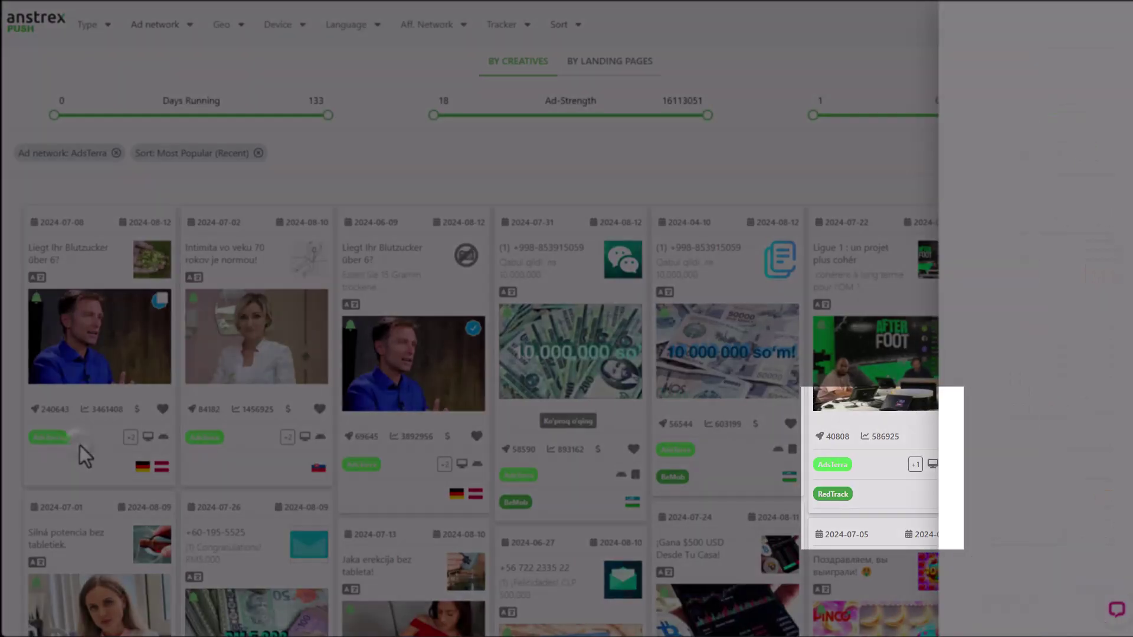
# - Open the details of the "Liegt Ihr Blutzucker über 6?" ad and view its landing page preview enlarged
pyautogui.click(80, 444)
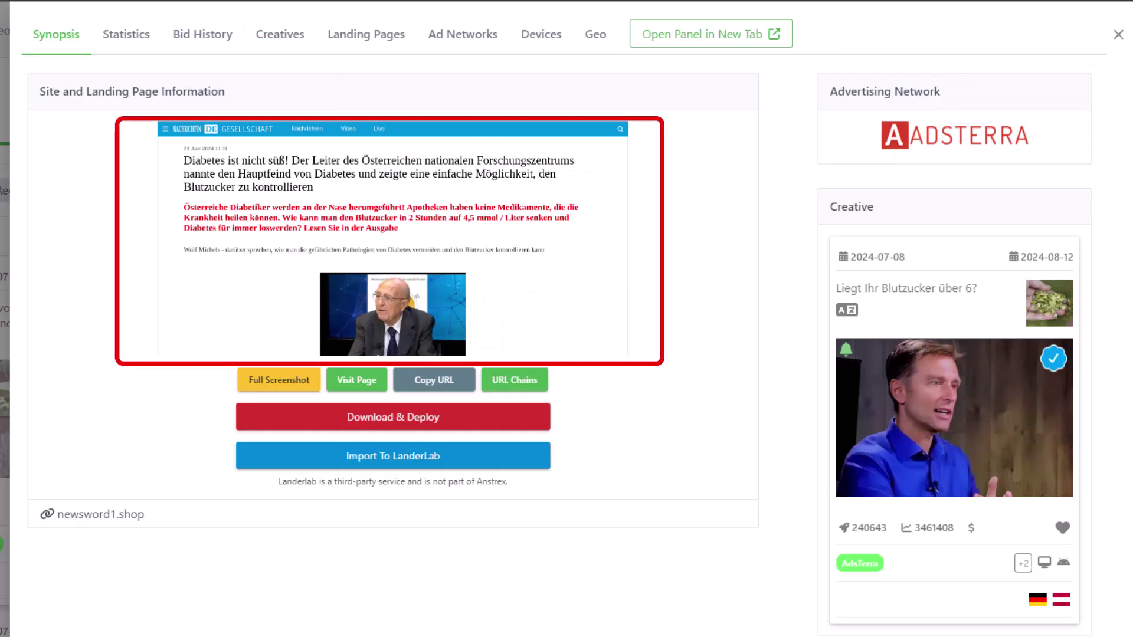
pyautogui.click(229, 255)
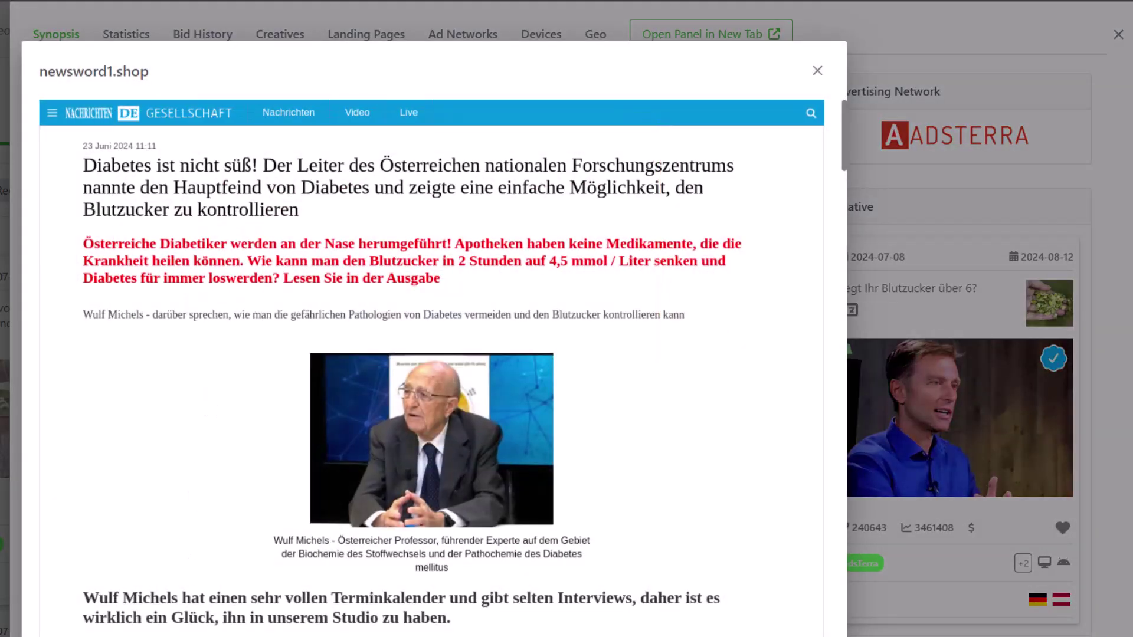
pyautogui.press('Escape')
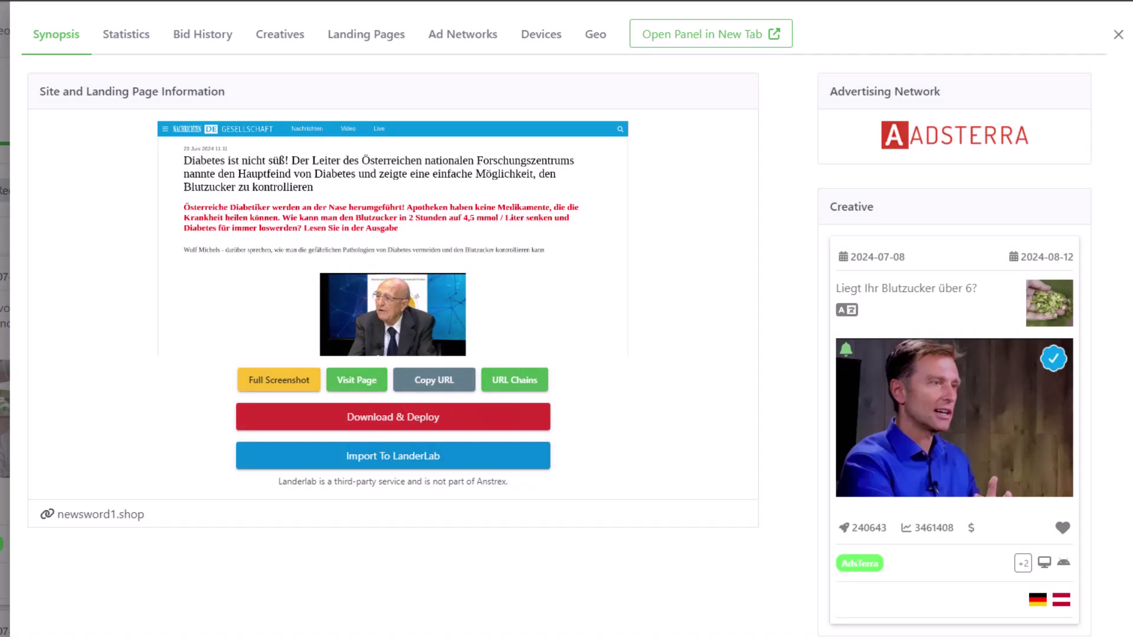
# - Read through the full screenshot of the newsword1.shop landing page and close it
pyautogui.click(283, 384)
pyautogui.scroll(-15, 431, 602)
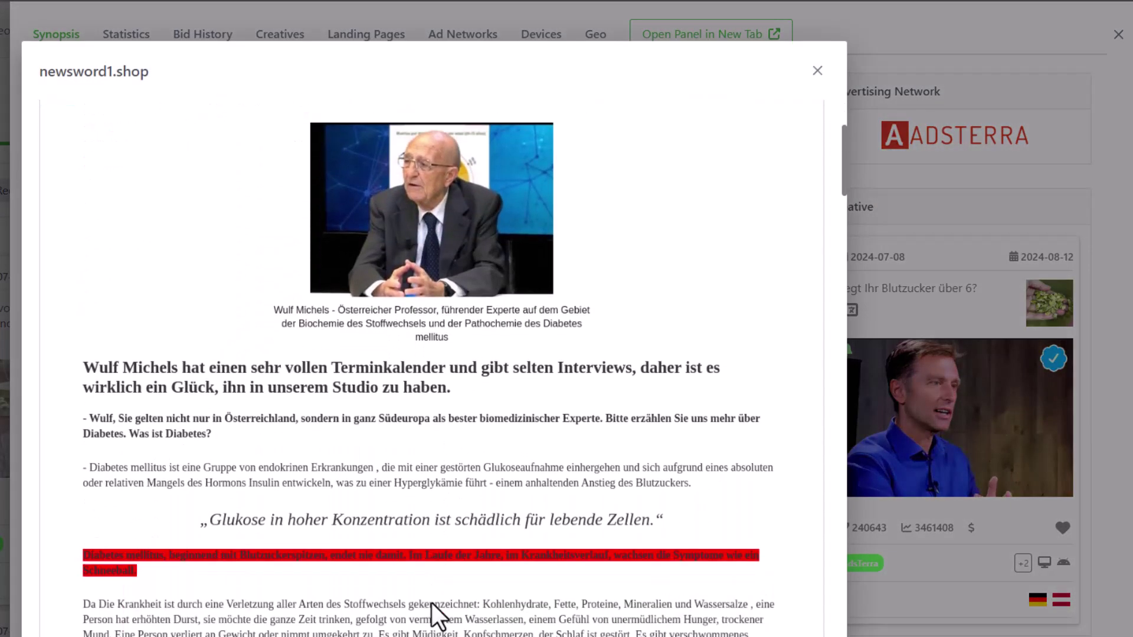
pyautogui.scroll(-20, 431, 603)
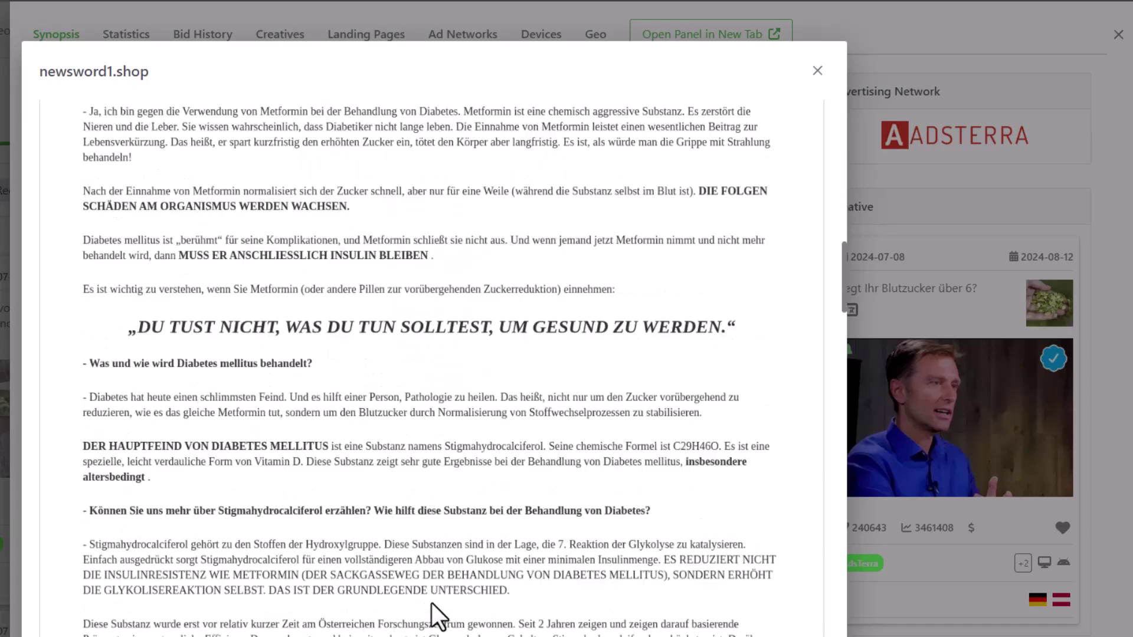
pyautogui.scroll(-2, 431, 603)
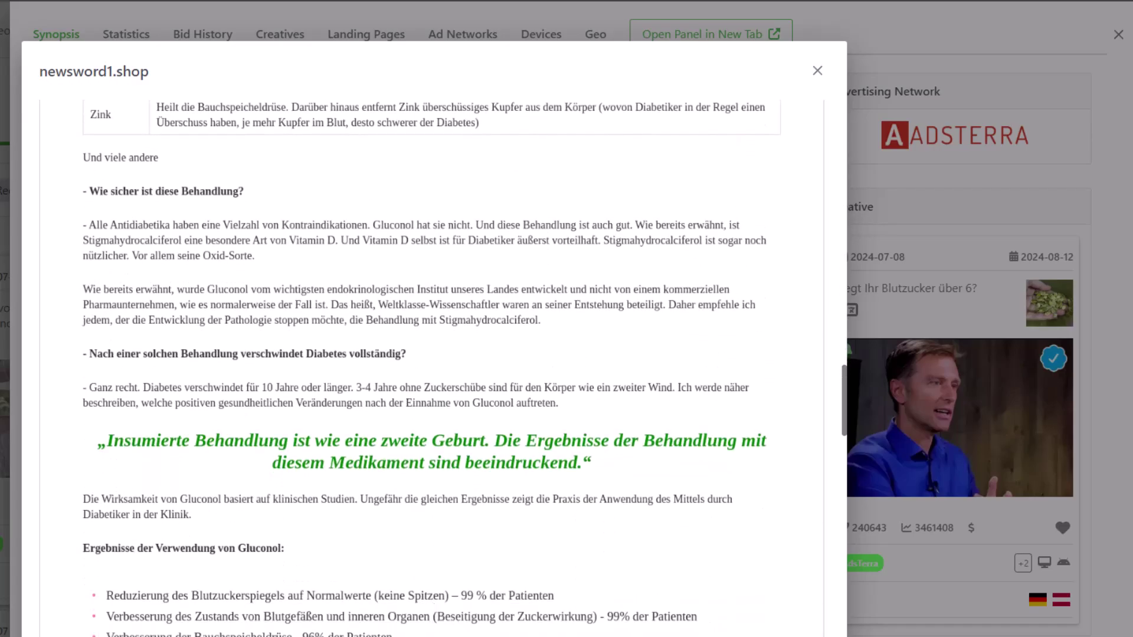
pyautogui.press('Escape')
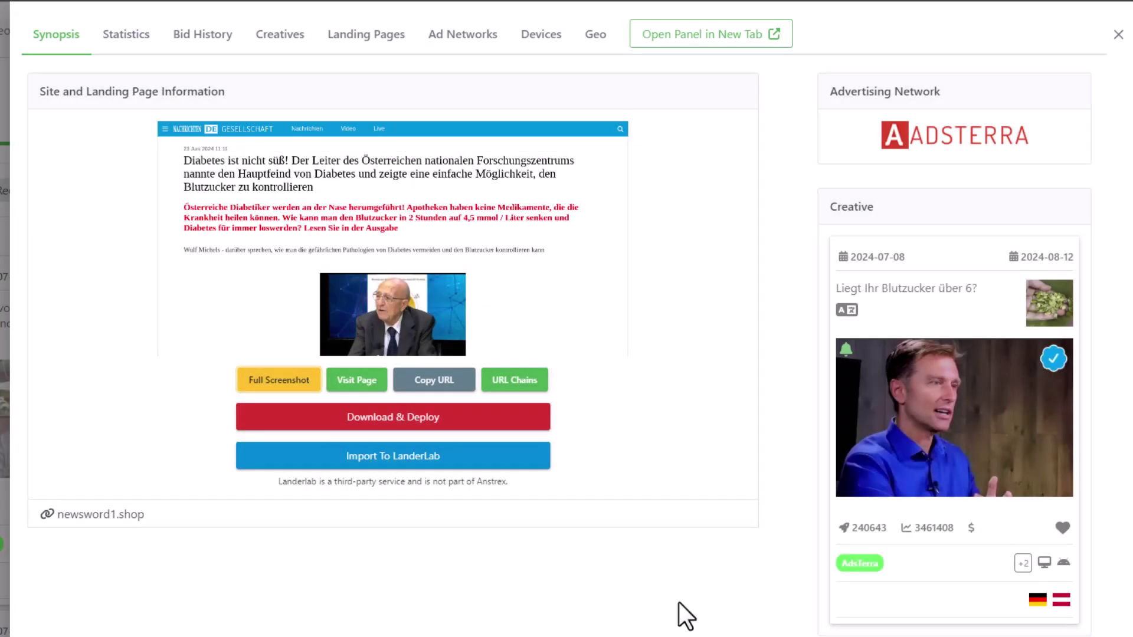
# - Visit the ad's landing page and copy its URL
pyautogui.click(361, 383)
pyautogui.click(430, 382)
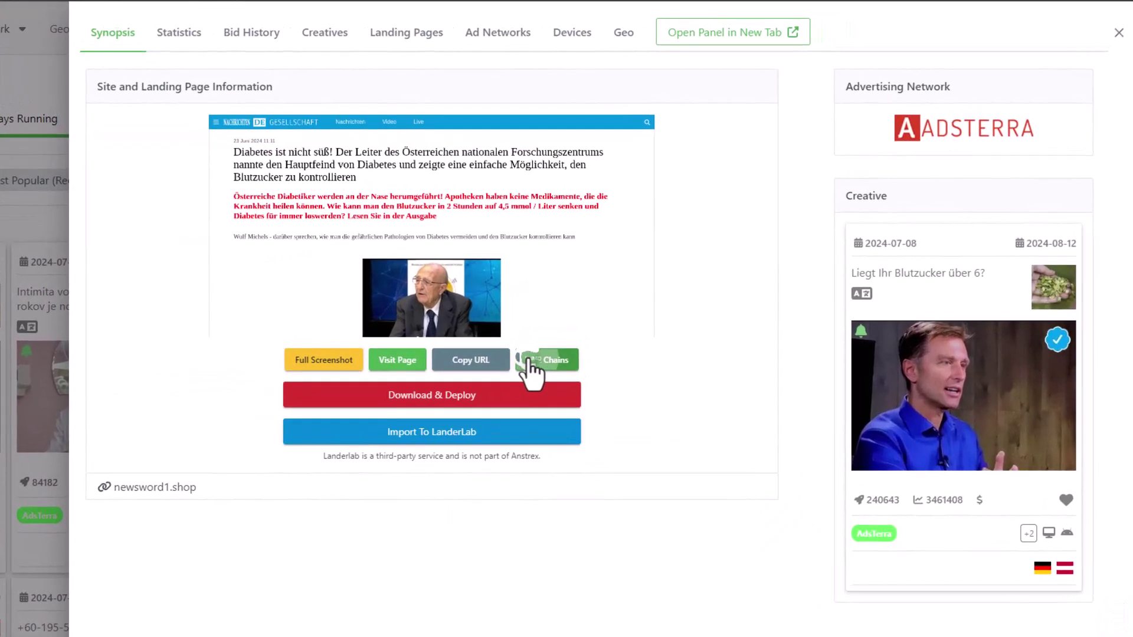
# - Inspect the ad's URL chains, including the choices in the outbound URL list, and close them
pyautogui.click(514, 380)
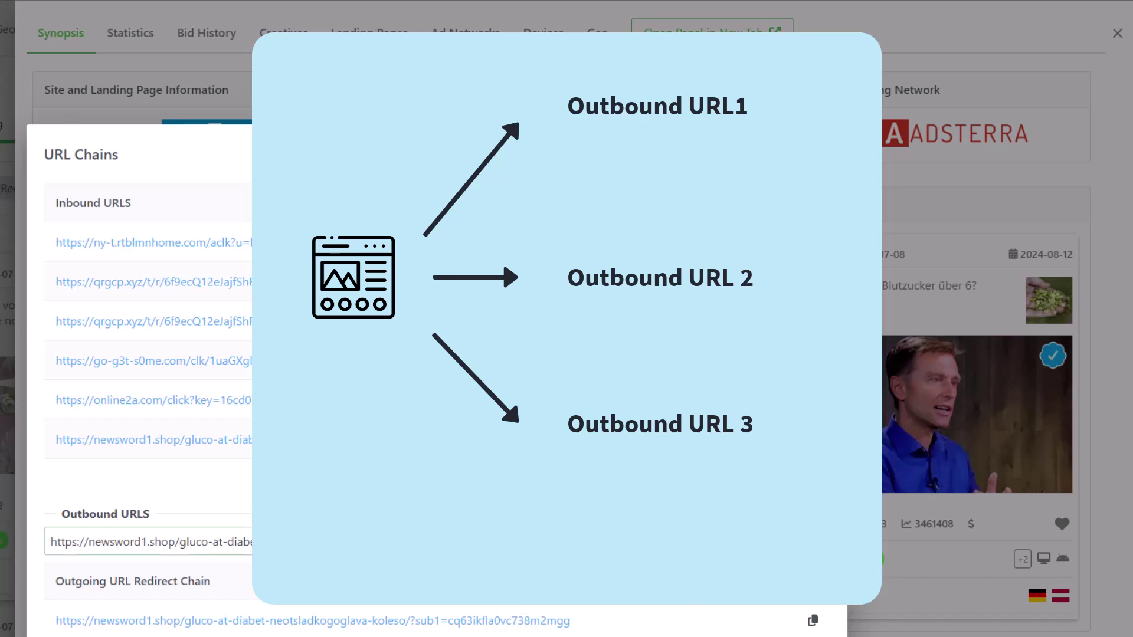
pyautogui.click(436, 542)
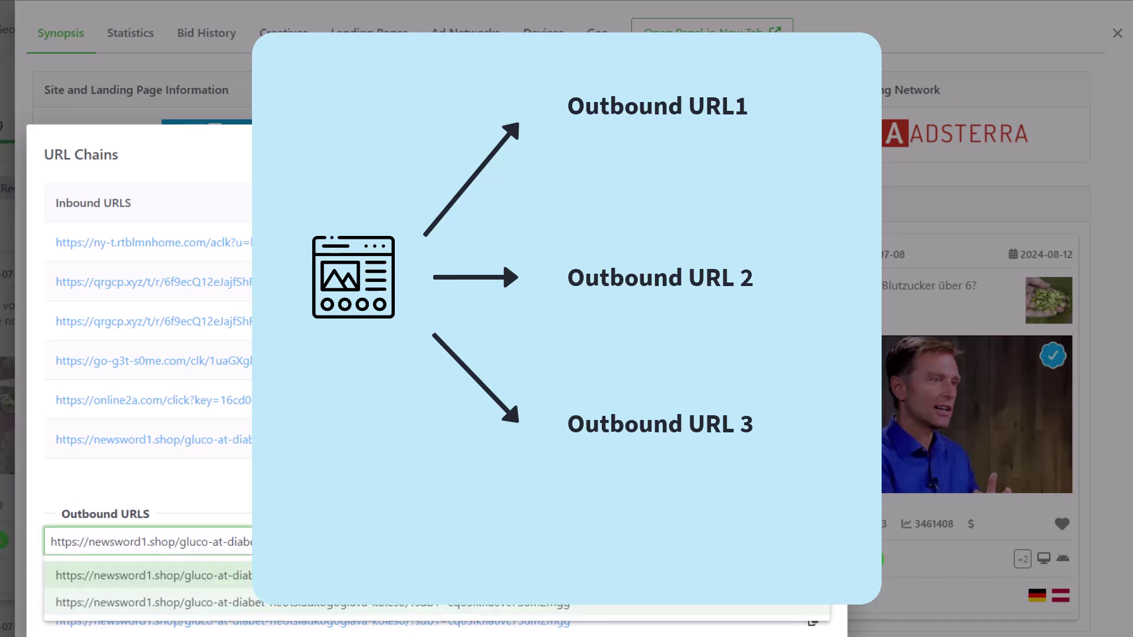
pyautogui.click(437, 492)
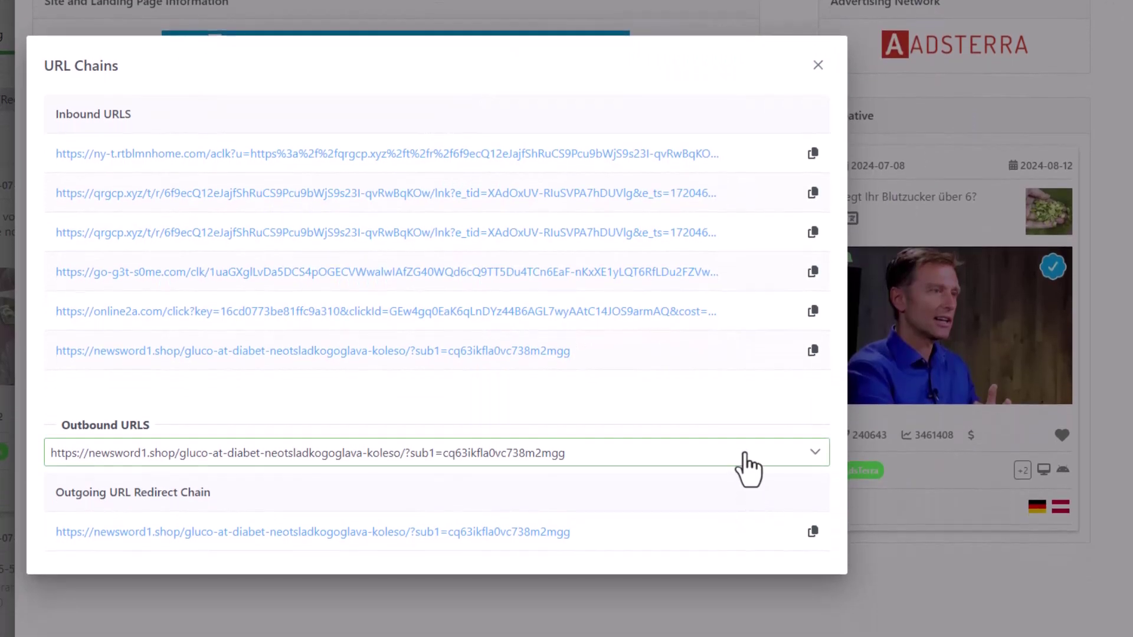
pyautogui.click(745, 453)
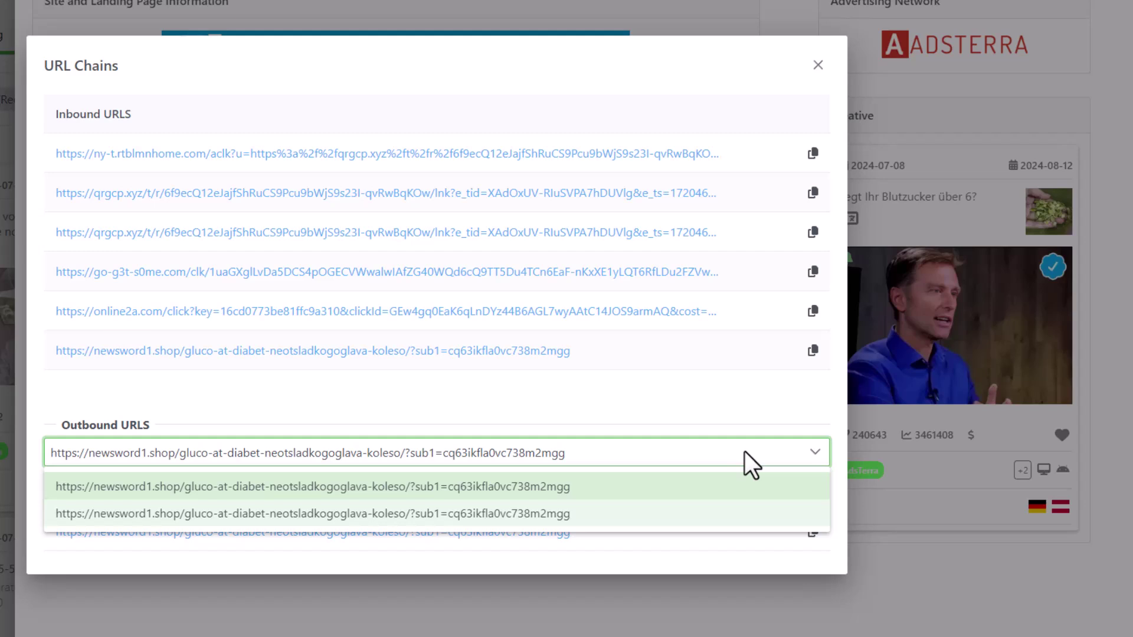
pyautogui.click(688, 489)
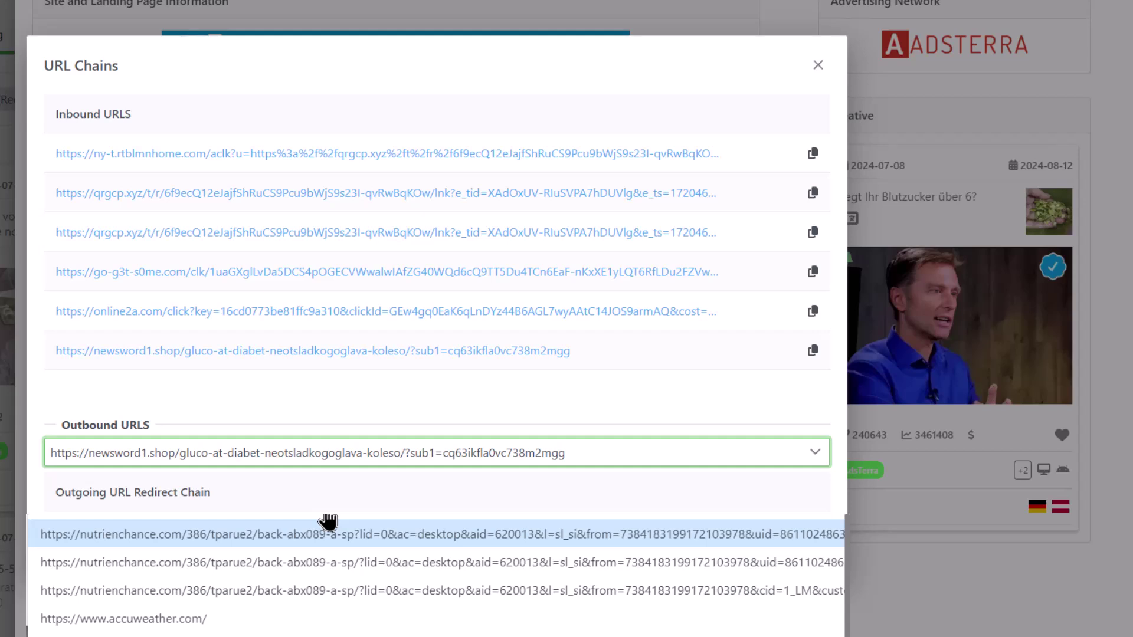
pyautogui.click(661, 623)
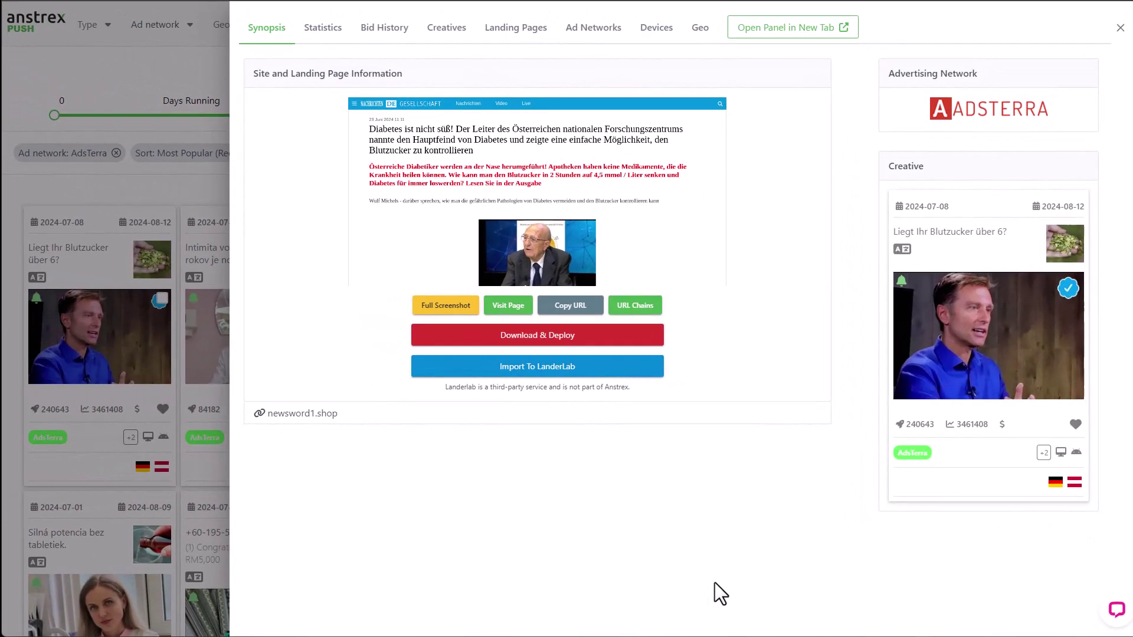
# - Extend the creative's daily statistics chart back to 2024-08-08 and view the ad's CPC bid history
pyautogui.click(307, 29)
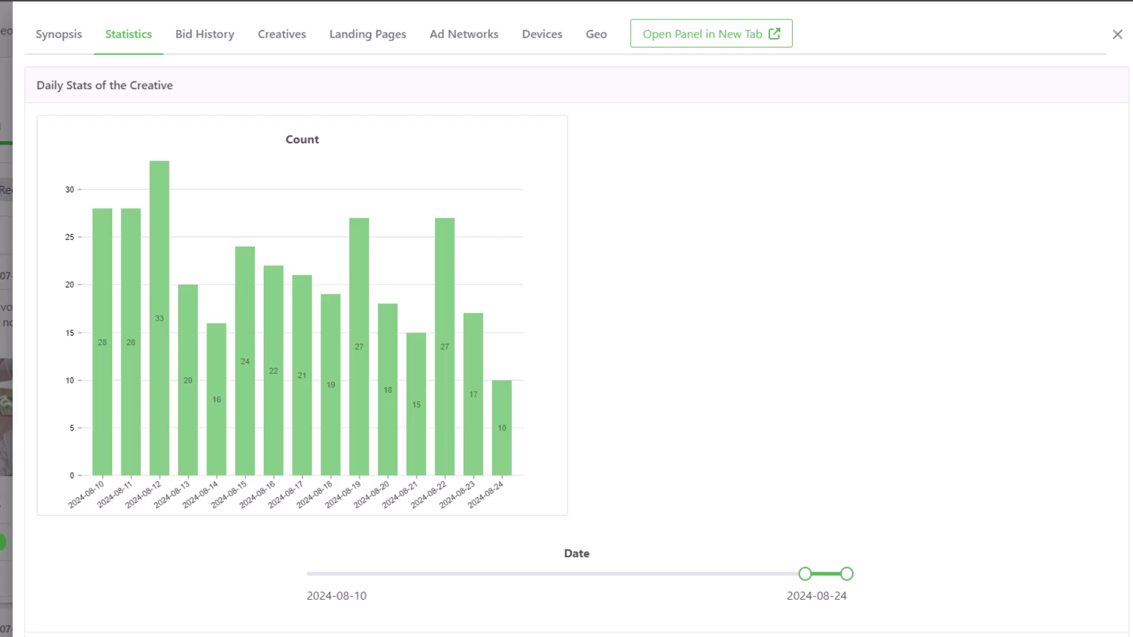
pyautogui.moveTo(803, 572)
pyautogui.mouseDown()
pyautogui.moveTo(706, 570)
pyautogui.moveTo(794, 571)
pyautogui.mouseUp()
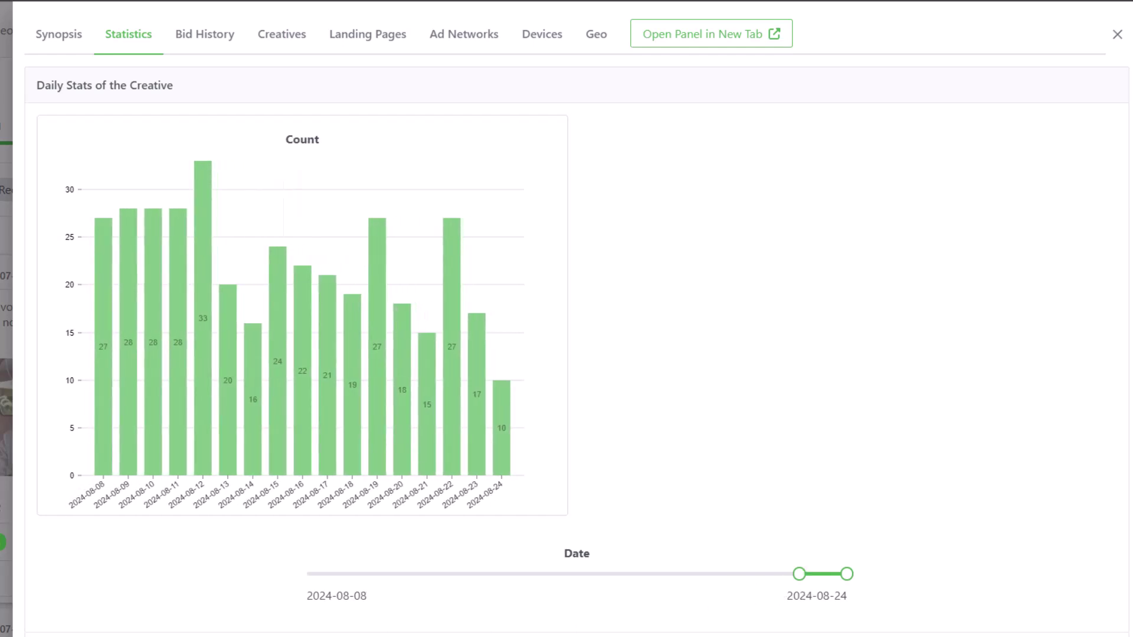
pyautogui.scroll(-3, 133, 527)
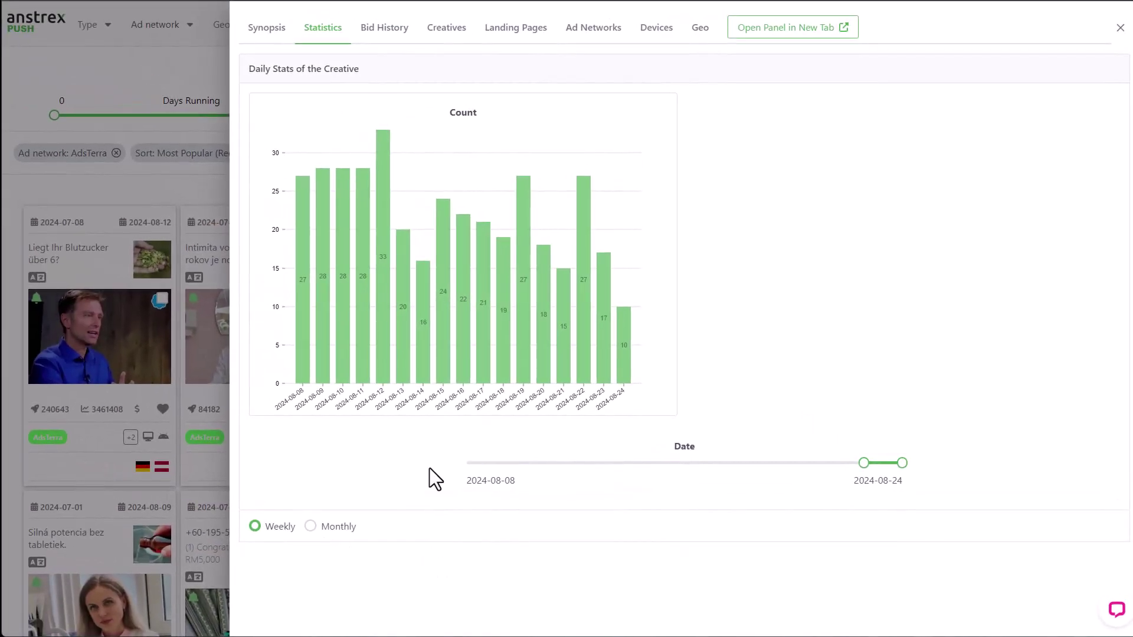
pyautogui.click(393, 30)
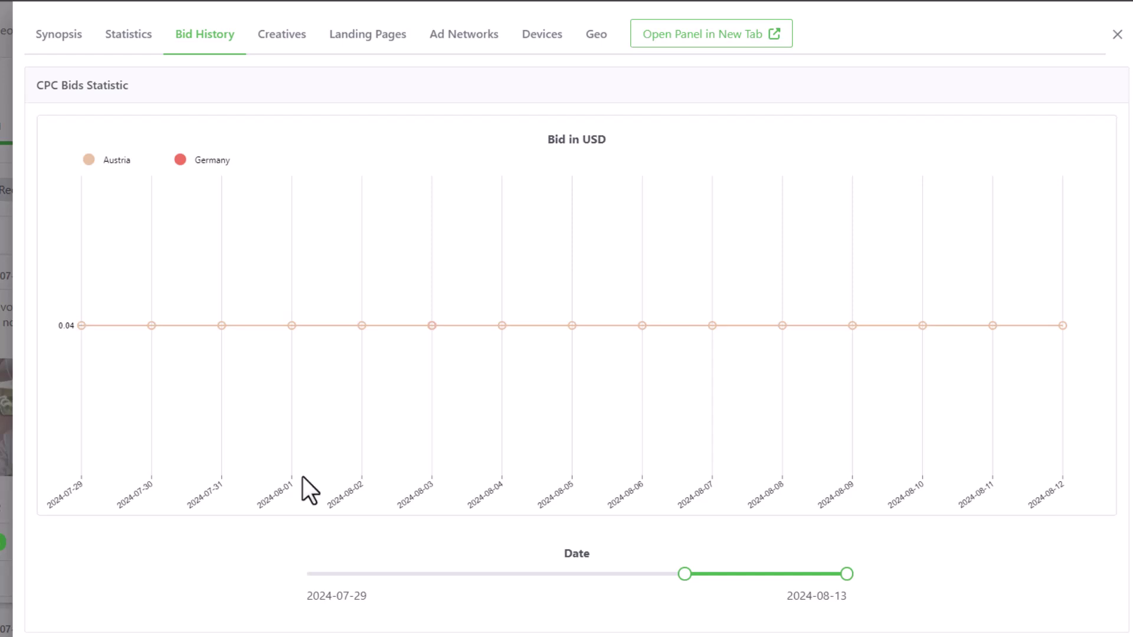
# - Examine the advertiser's other creatives and the available sort, ad network, device and geo filter options
pyautogui.click(282, 37)
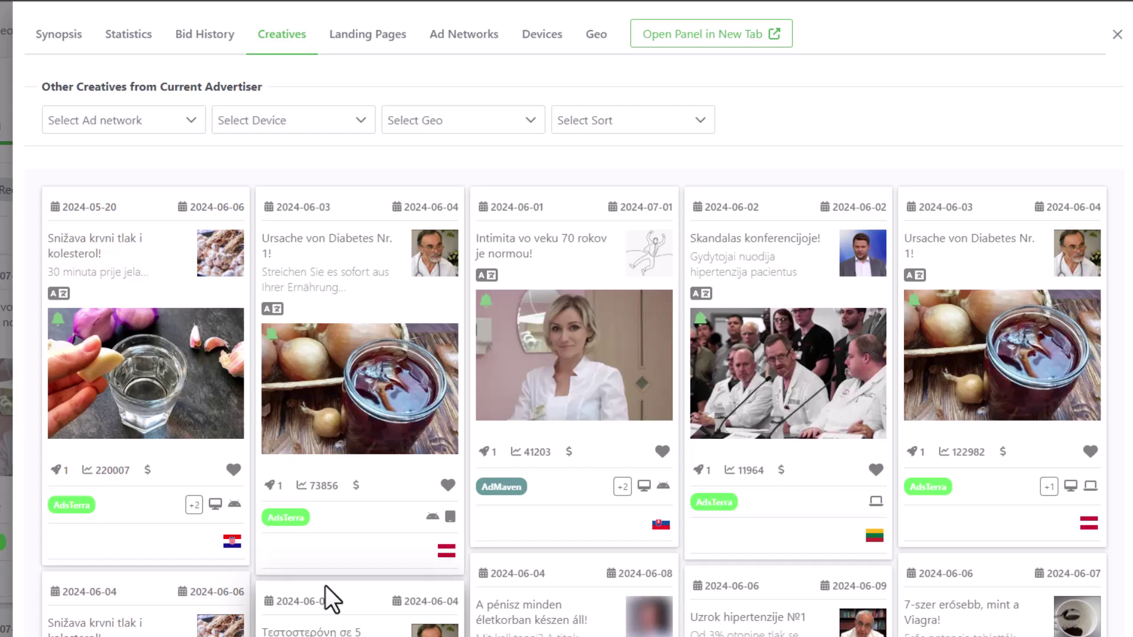
pyautogui.click(674, 125)
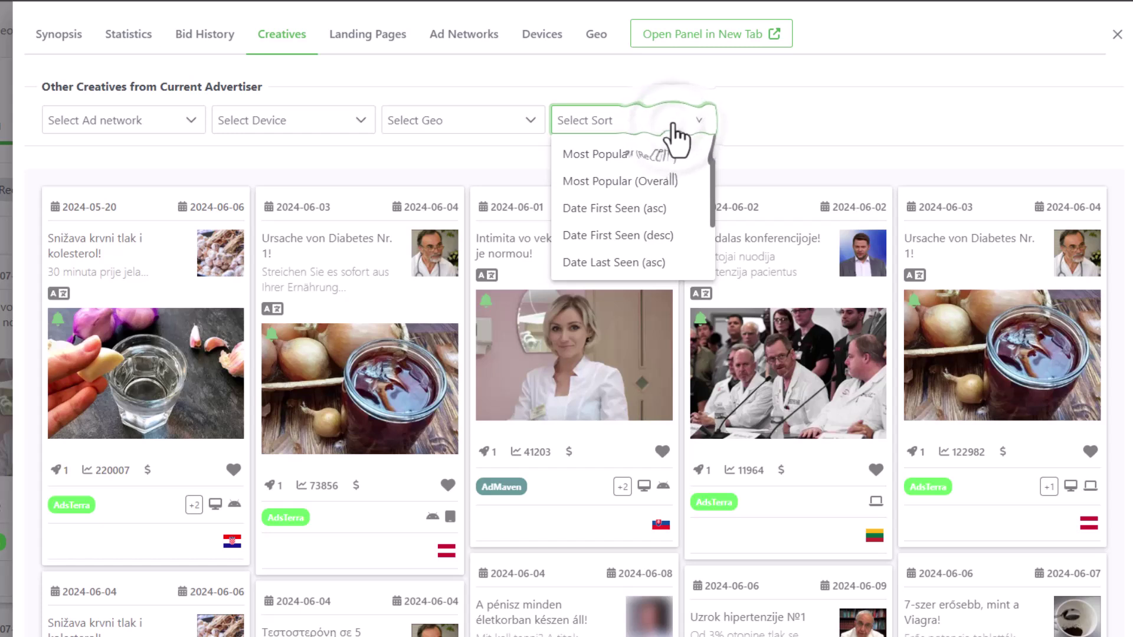
pyautogui.click(779, 127)
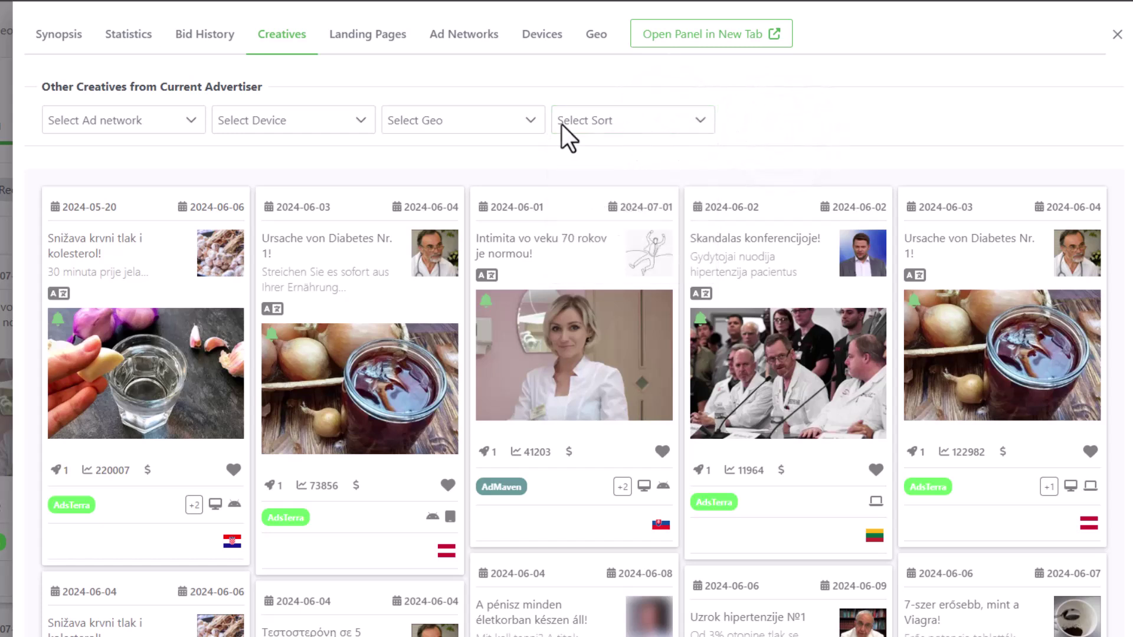
pyautogui.click(180, 121)
pyautogui.click(335, 127)
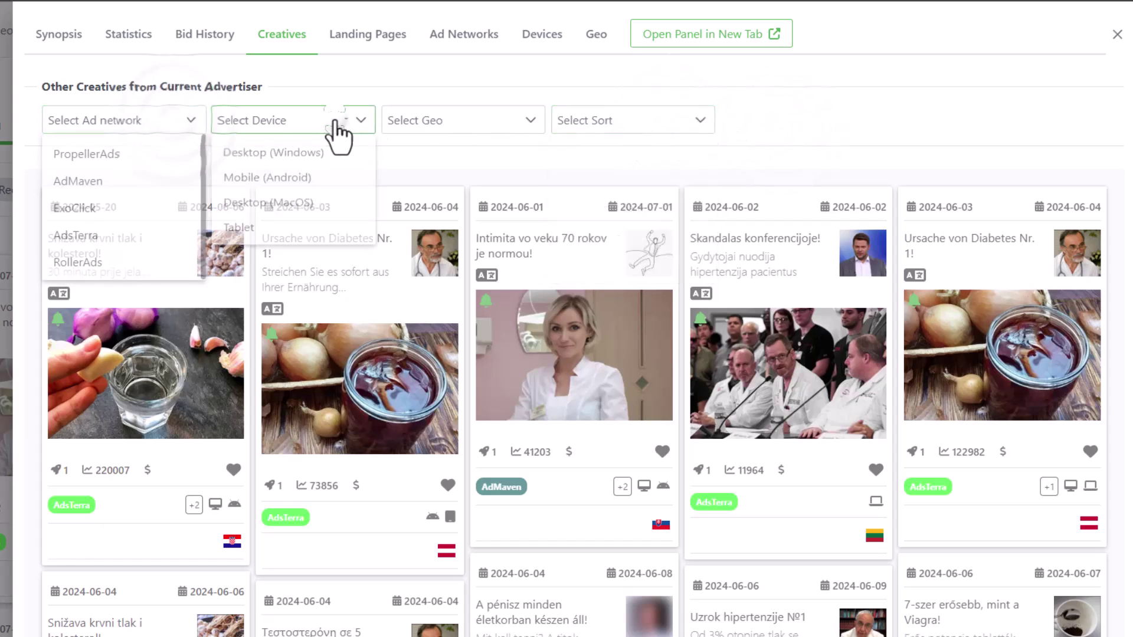
pyautogui.click(493, 125)
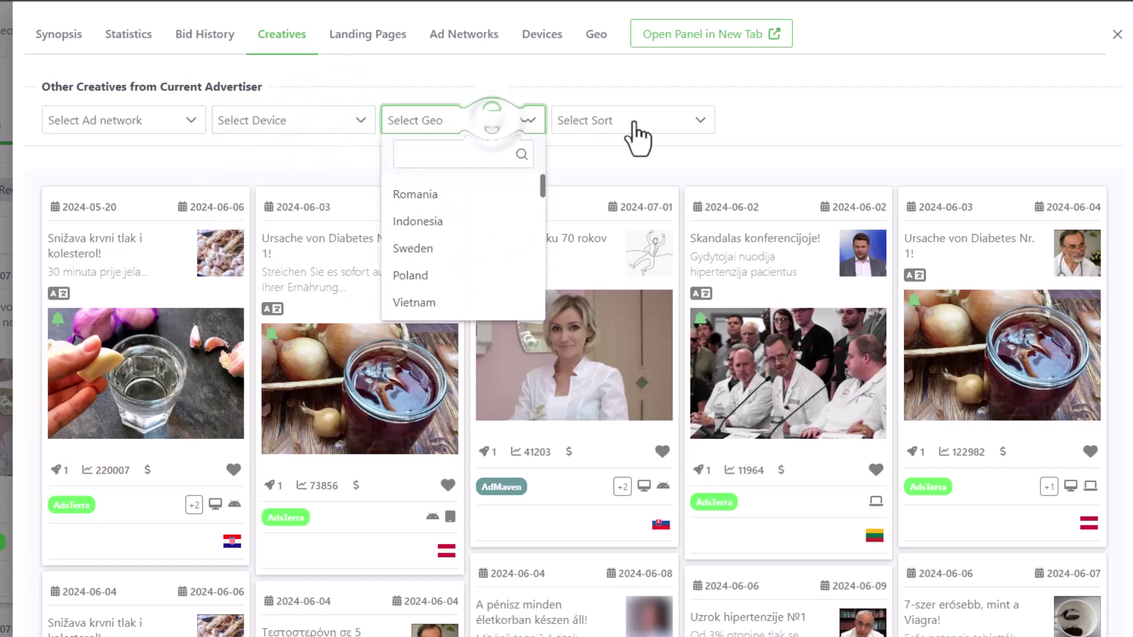
pyautogui.click(783, 123)
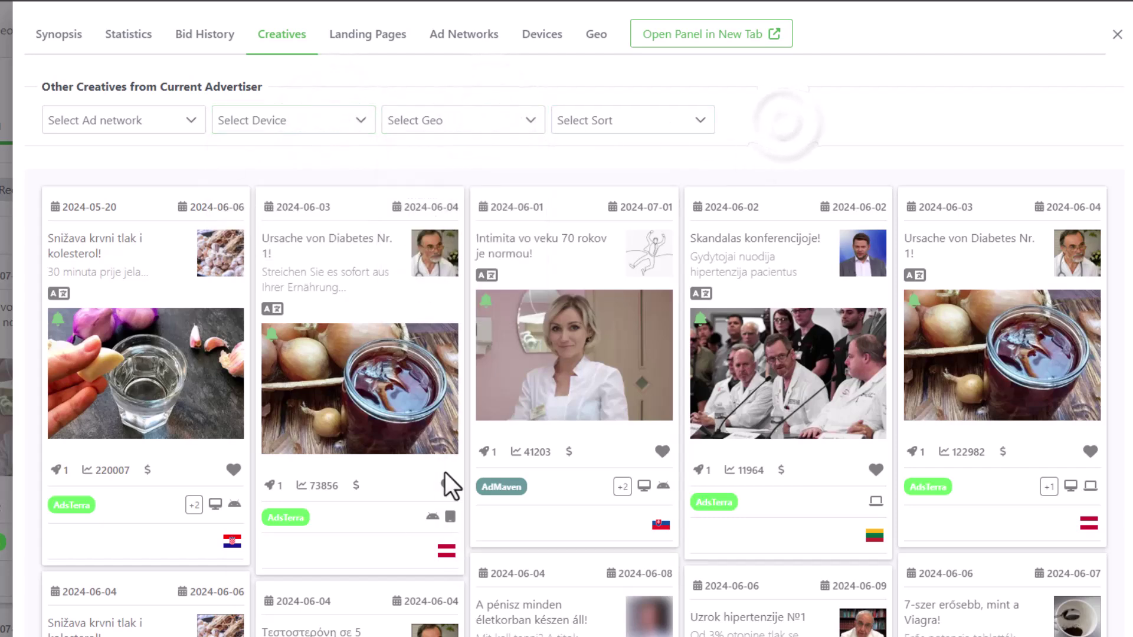
pyautogui.click(387, 532)
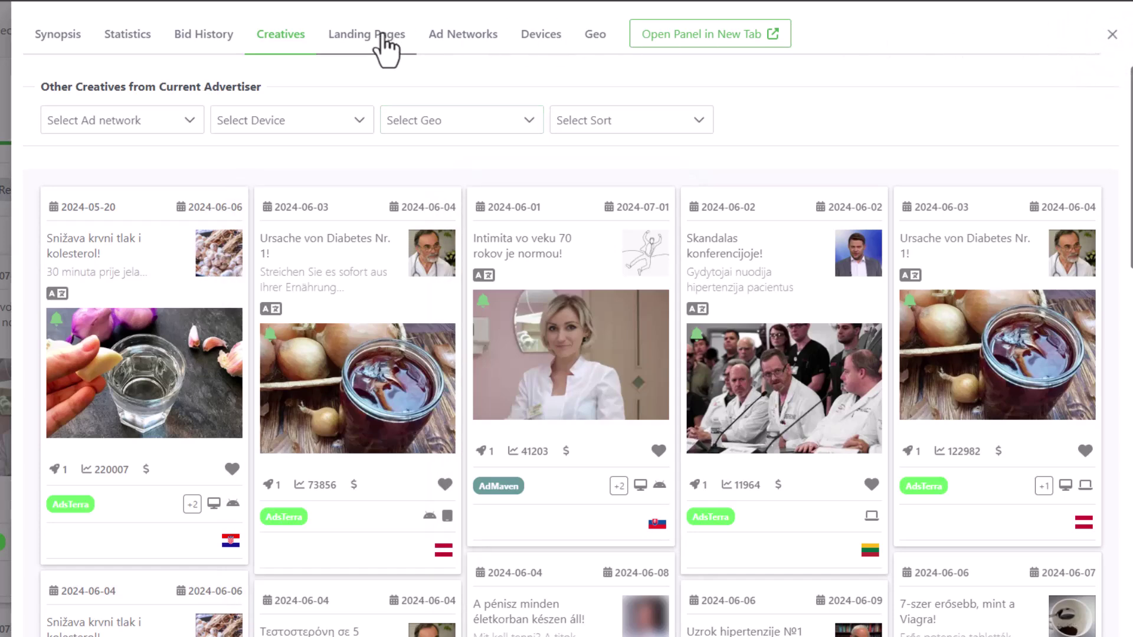
# - Show the advertiser's other landing pages and read through the enlarged screenshot of the Greek page with the surgeon
pyautogui.click(382, 36)
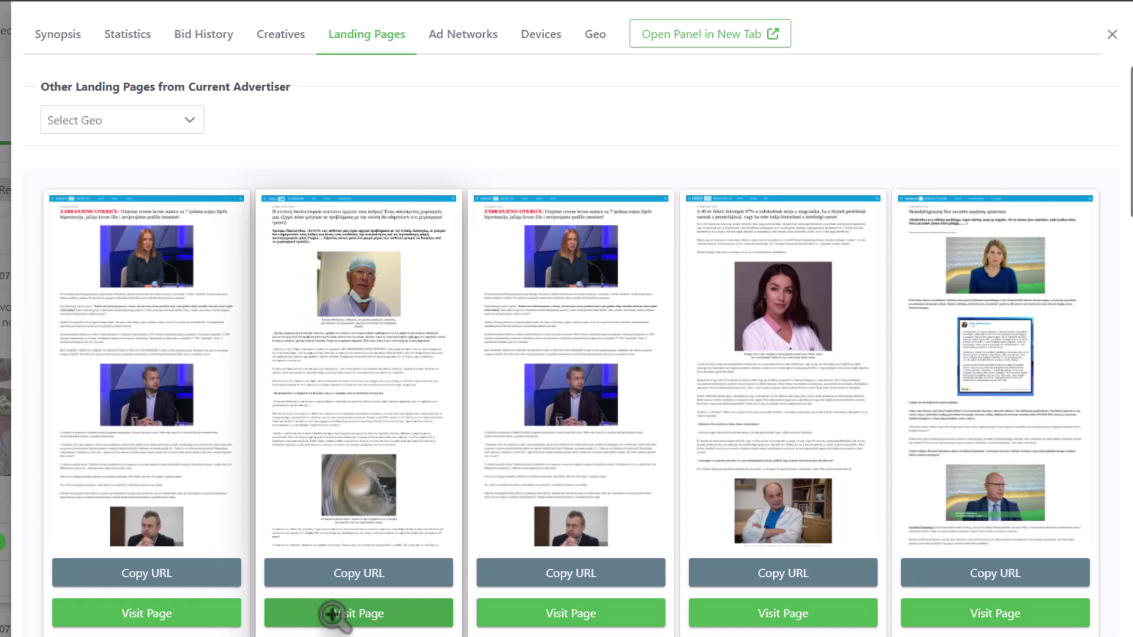
pyautogui.click(358, 470)
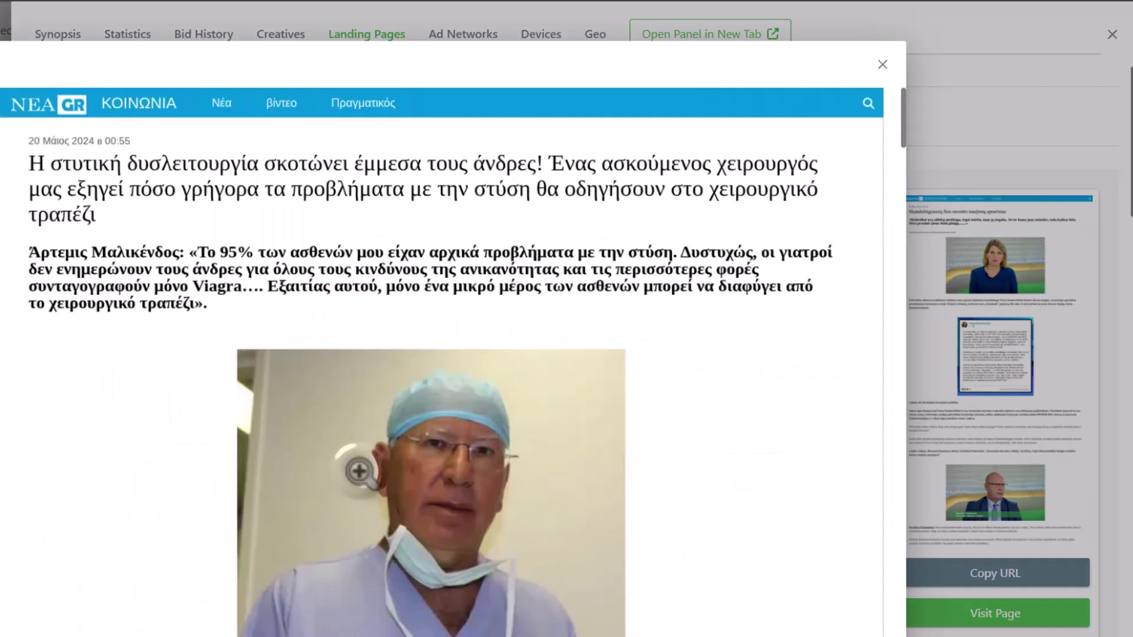
pyautogui.scroll(-15, 358, 472)
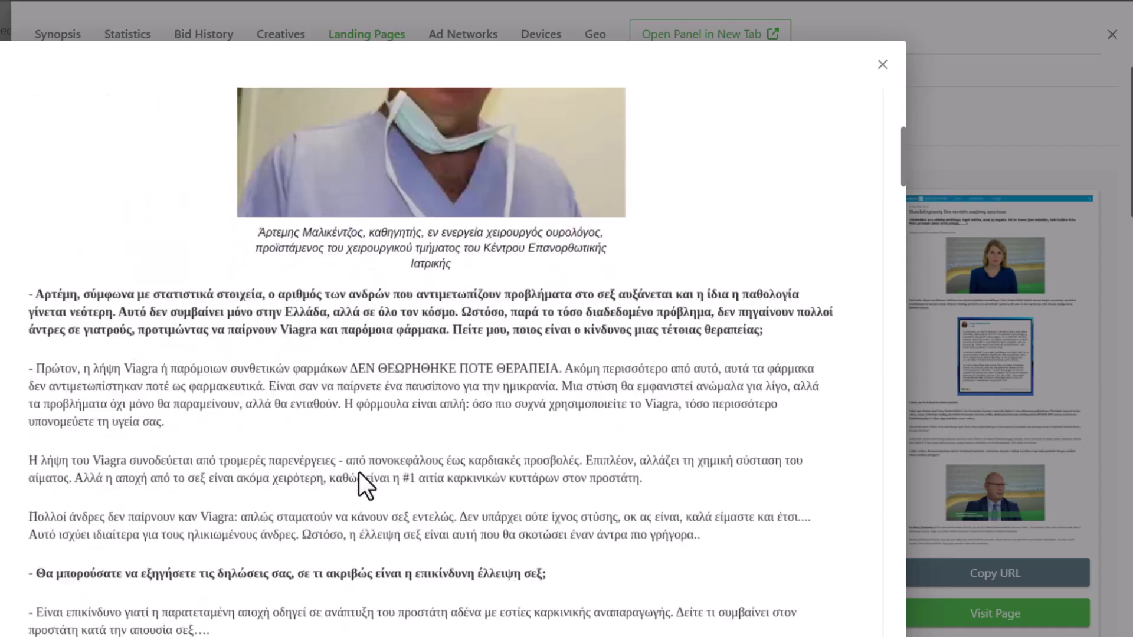
pyautogui.scroll(-5, 359, 471)
pyautogui.click(882, 65)
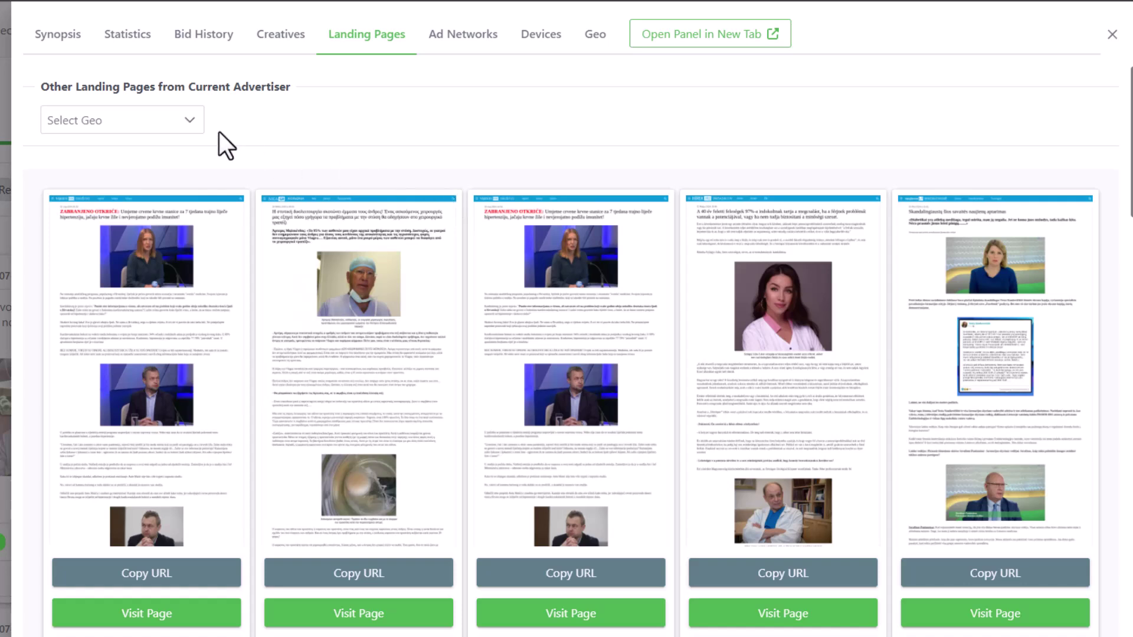
# - Check the geo filter options for the landing pages and view the advertiser's traffic share by ad network
pyautogui.click(179, 124)
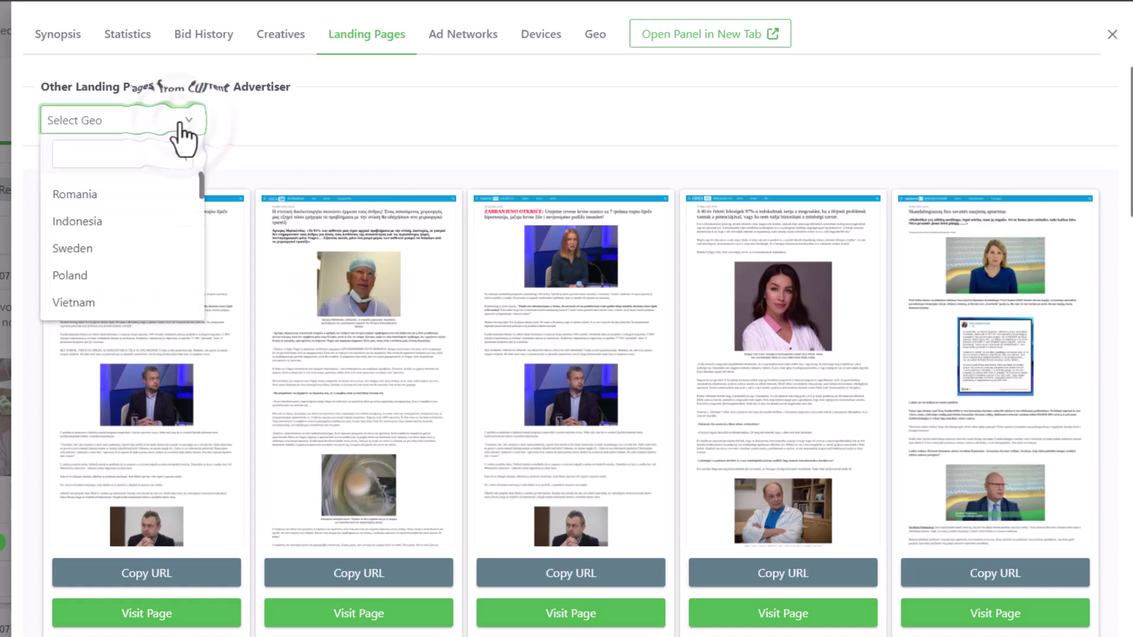
pyautogui.click(313, 142)
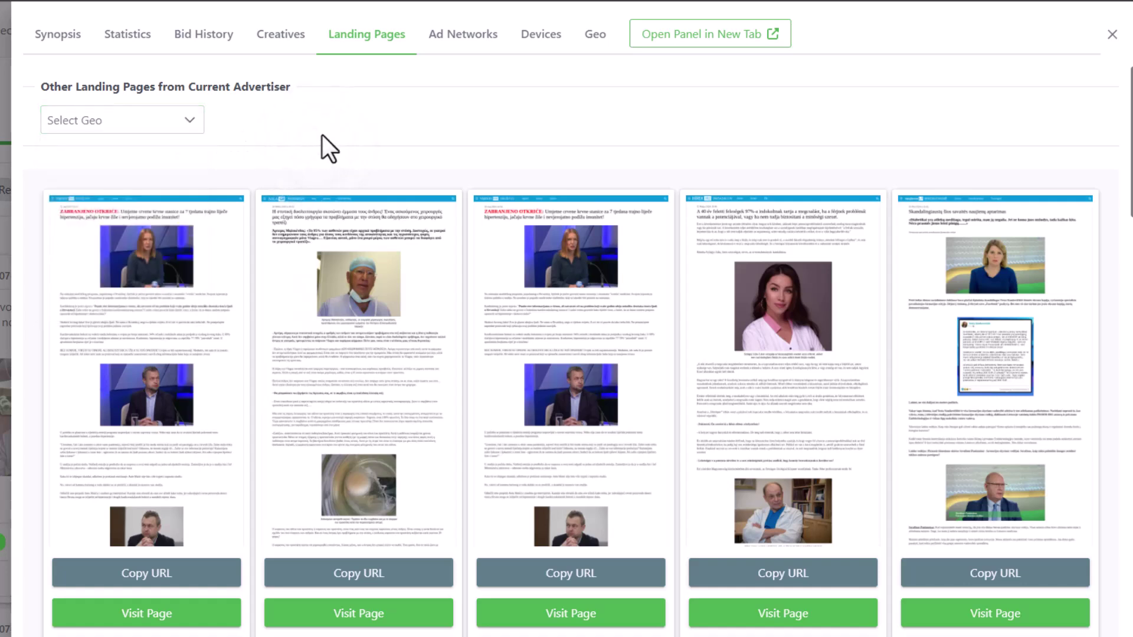
pyautogui.click(463, 37)
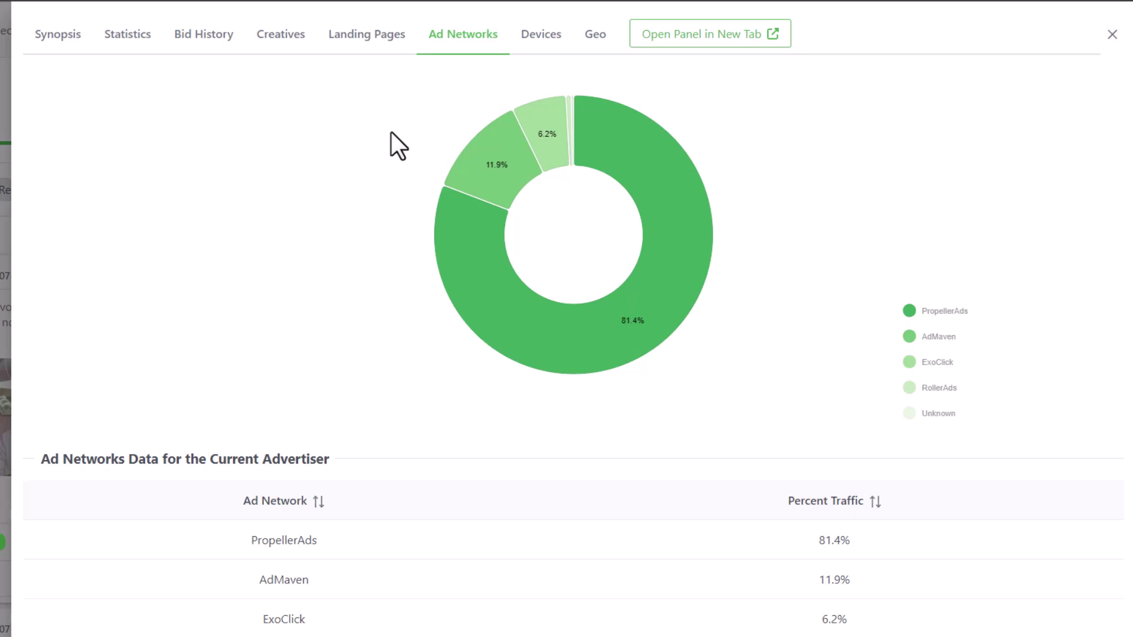
# - View the advertiser's traffic share by device and by geo, reading through the country table
pyautogui.click(543, 37)
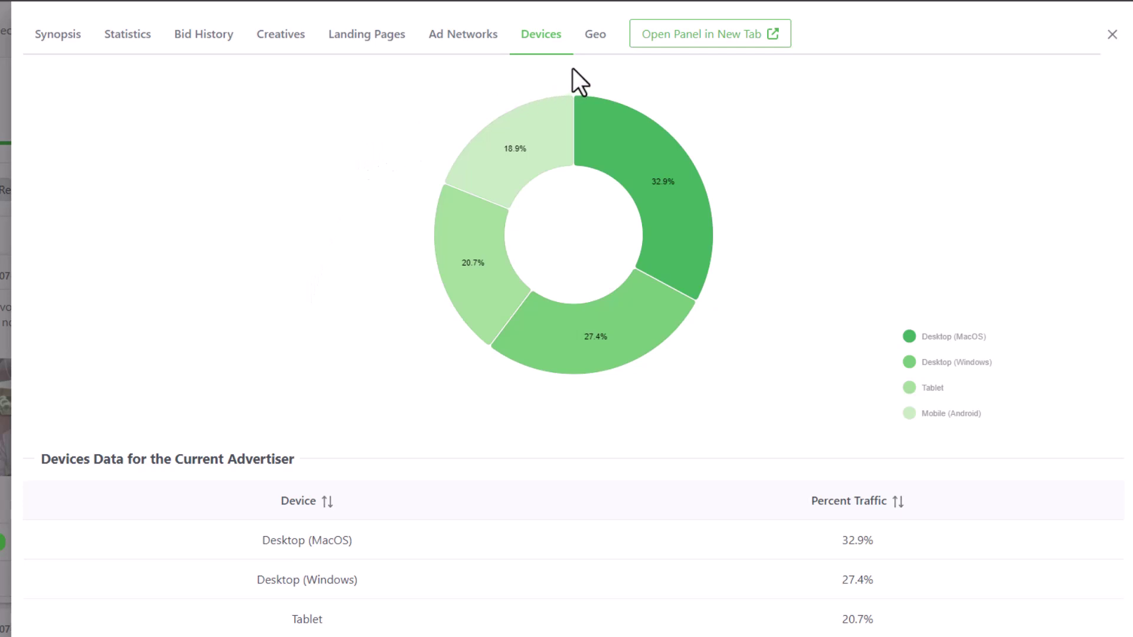
pyautogui.click(593, 39)
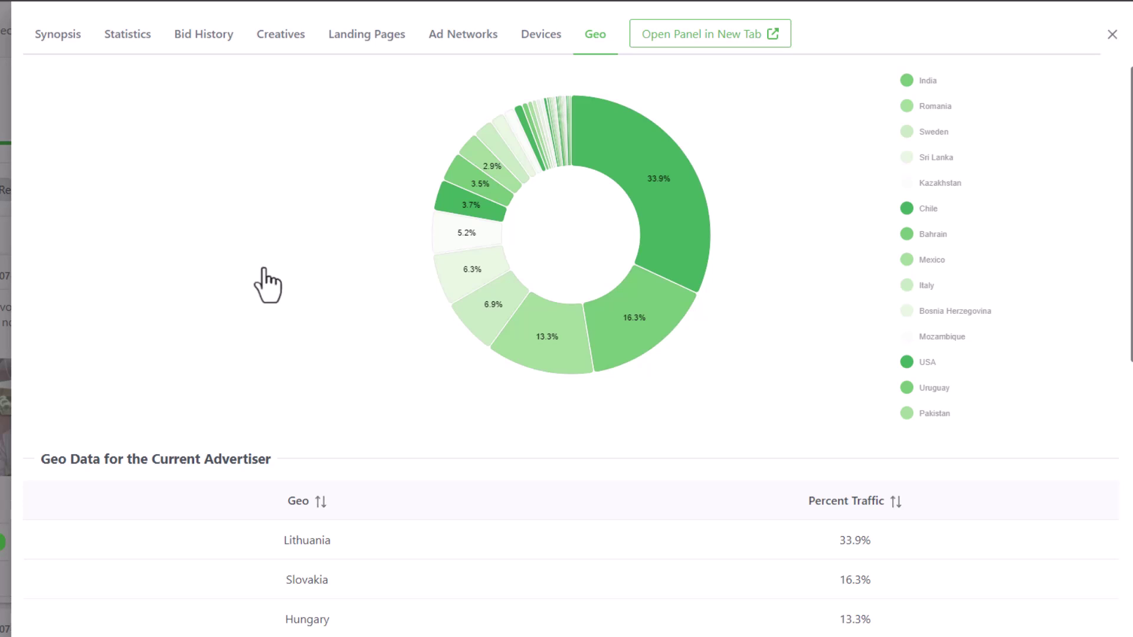
pyautogui.scroll(-4, 431, 486)
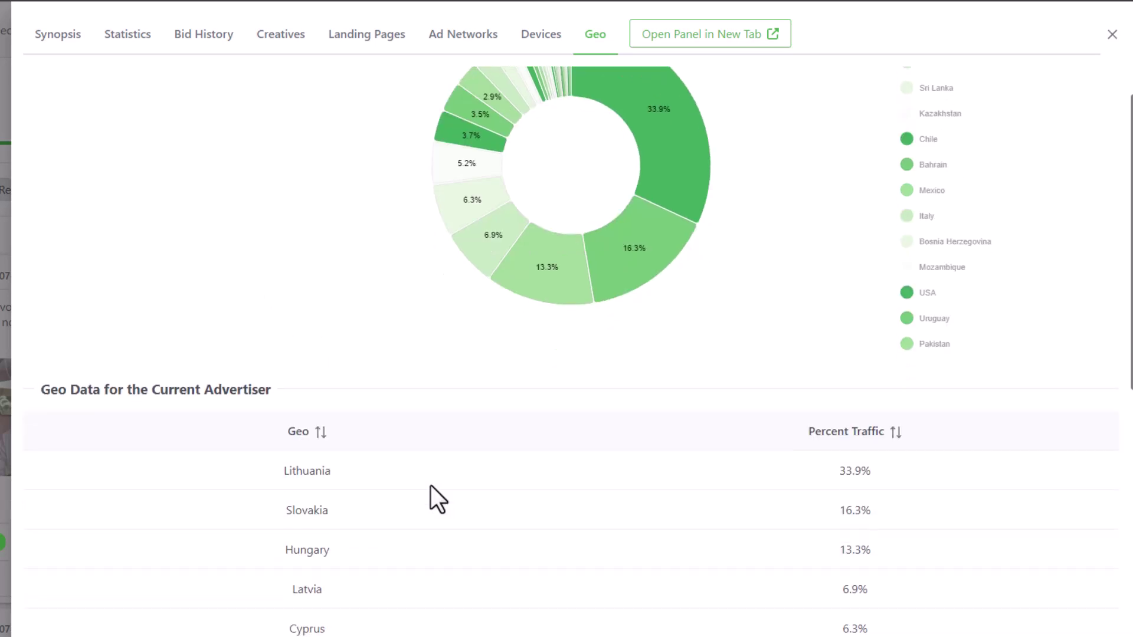
pyautogui.scroll(-3, 437, 498)
pyautogui.scroll(7, 430, 498)
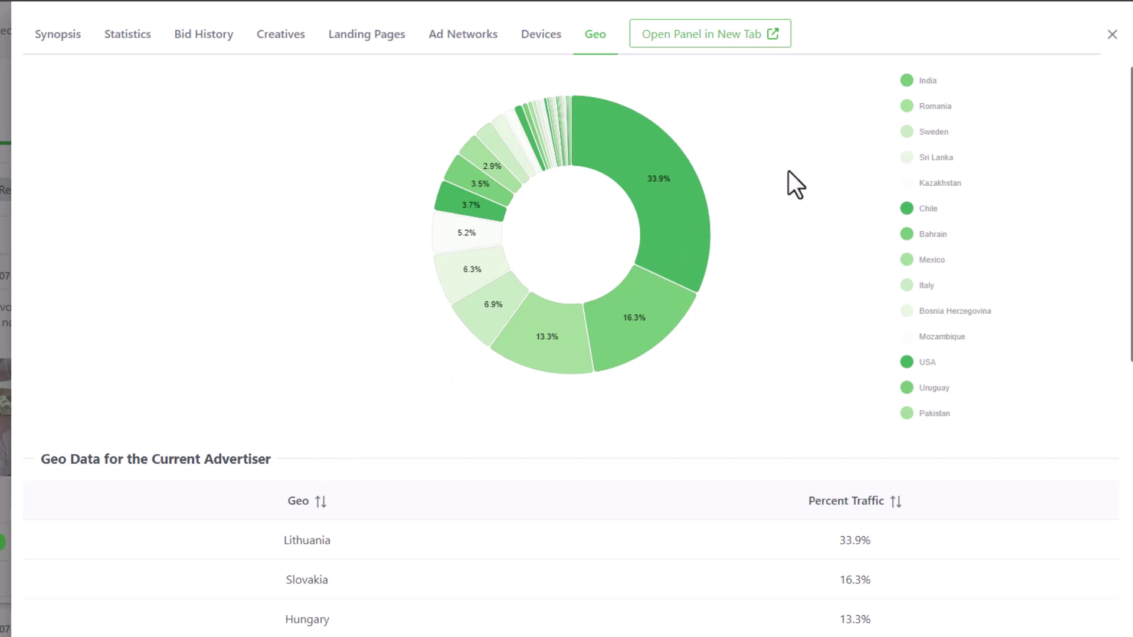
# - Open the ad's detail panel in a new tab, and close the panel over the push ad results
pyautogui.click(679, 40)
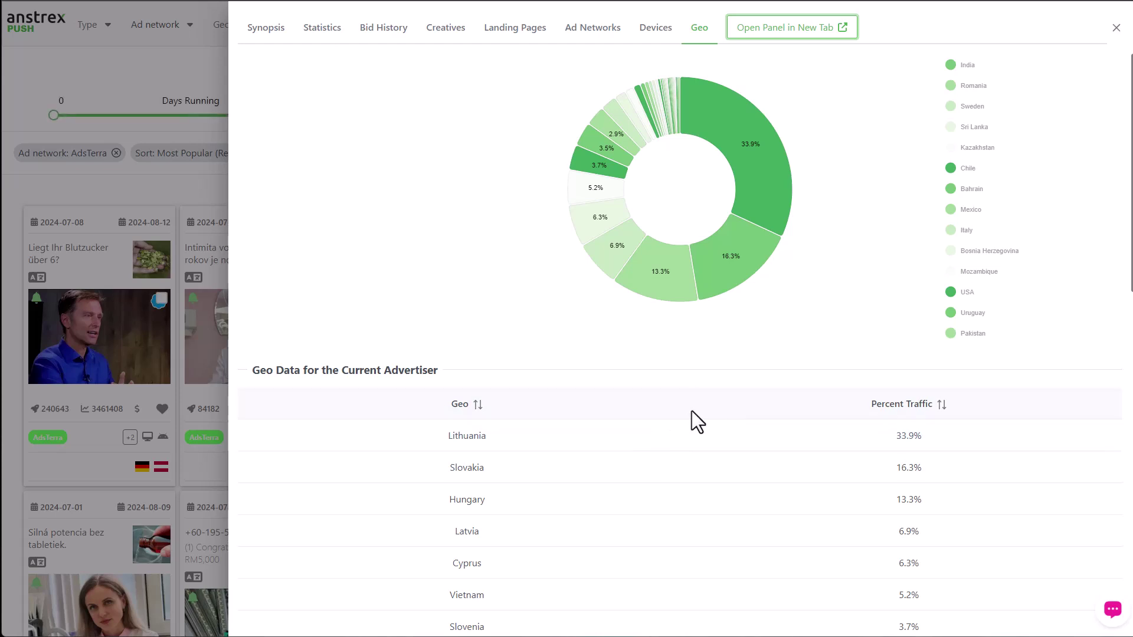
pyautogui.click(1115, 28)
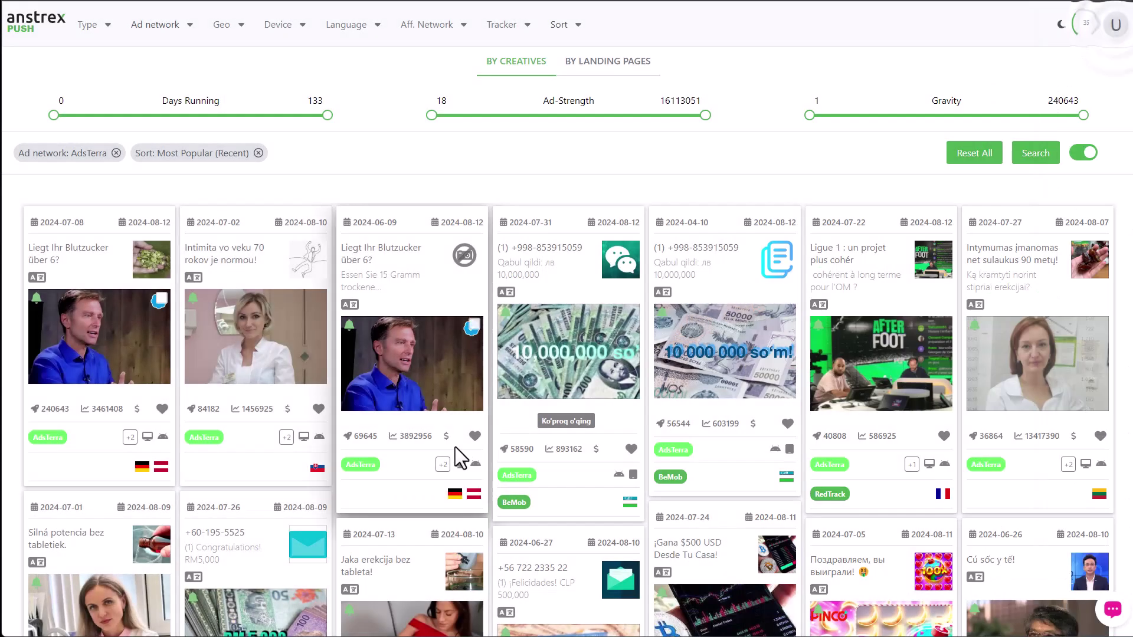